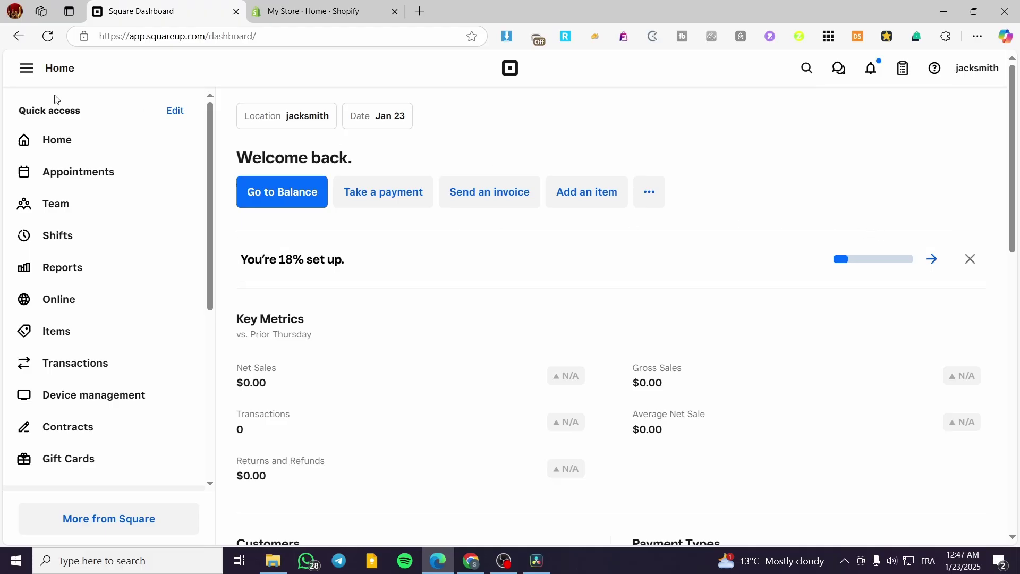
Step: Go to the Online section from the dashboard's left sidebar
{"action": "left_click", "coordinate": [75, 311]}
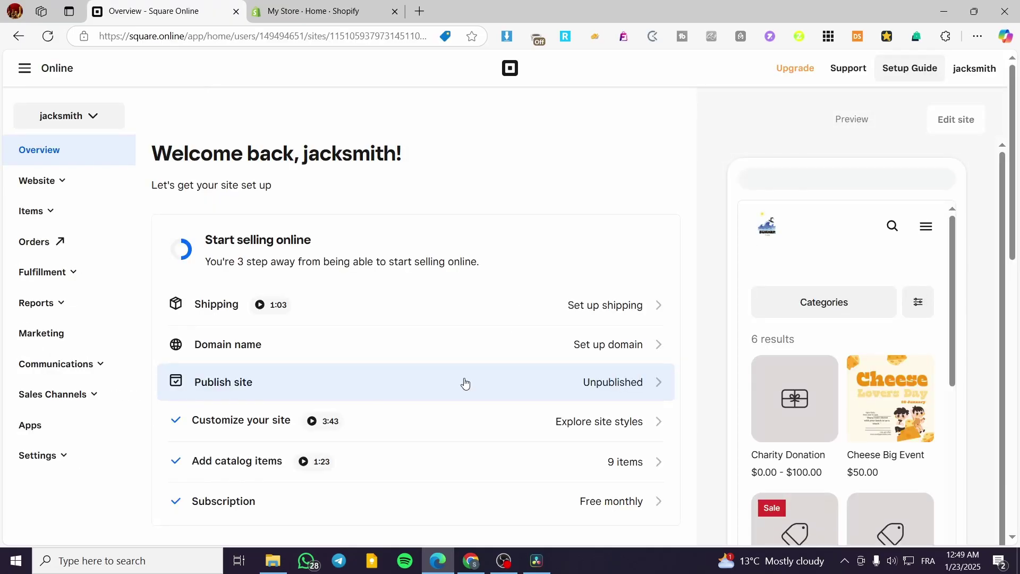
Step: Browse the store preview and open the Shop All page listing its 6 products
{"action": "scroll", "coordinate": [770, 391], "scroll_direction": "down", "scroll_amount": 3}
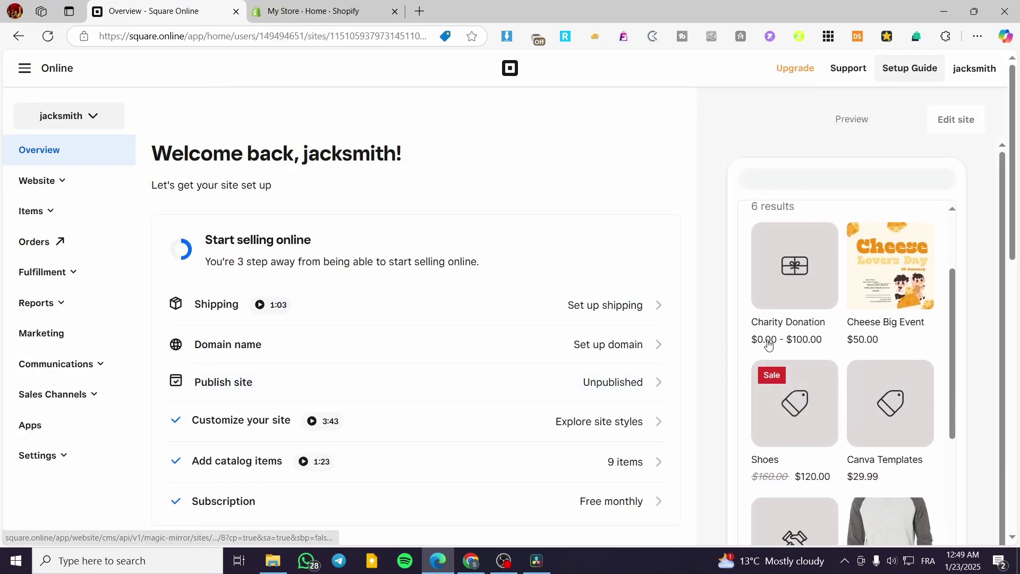
{"action": "scroll", "coordinate": [830, 289], "scroll_direction": "up", "scroll_amount": 3}
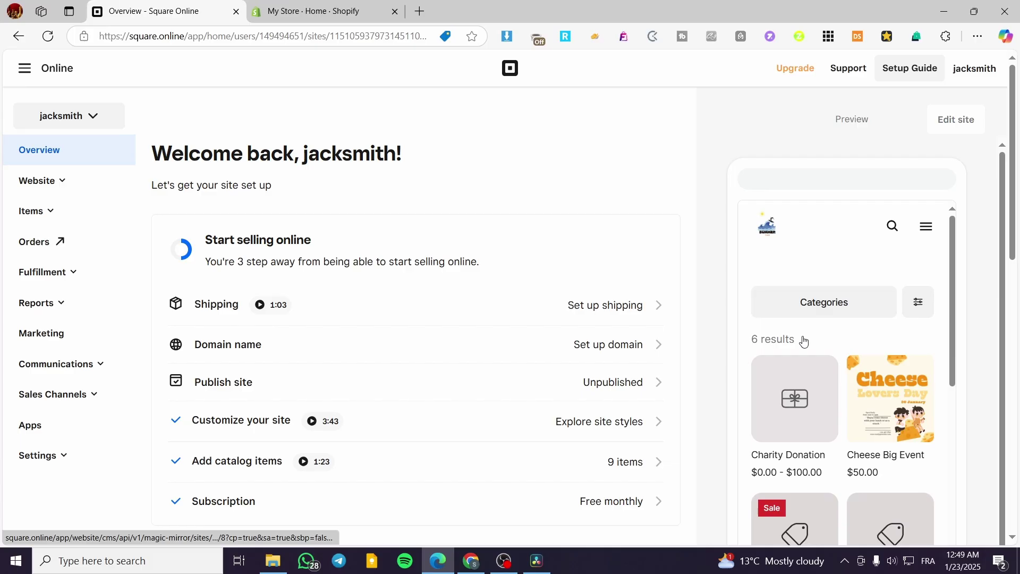
{"action": "left_click", "coordinate": [861, 310]}
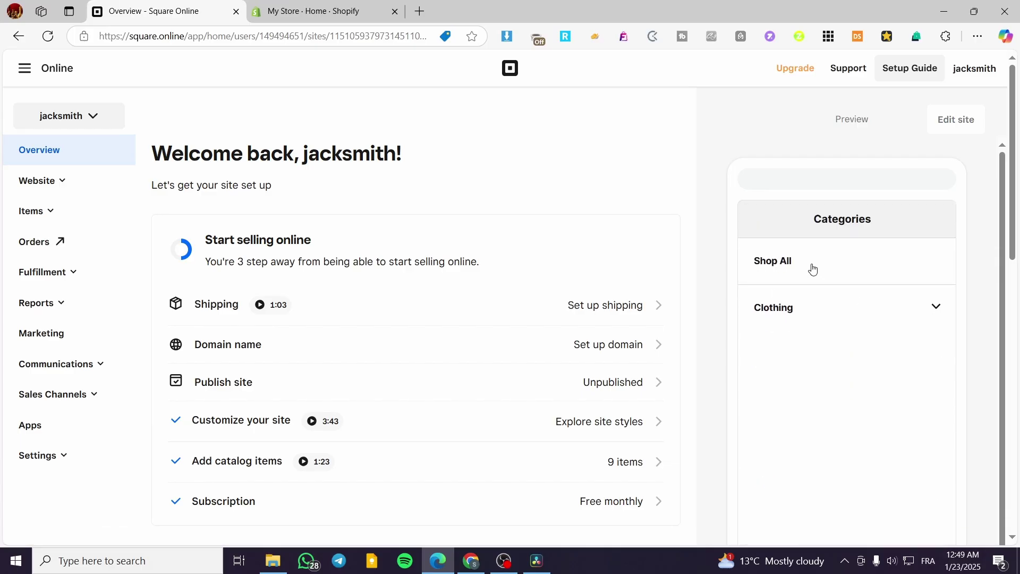
{"action": "left_click", "coordinate": [811, 266]}
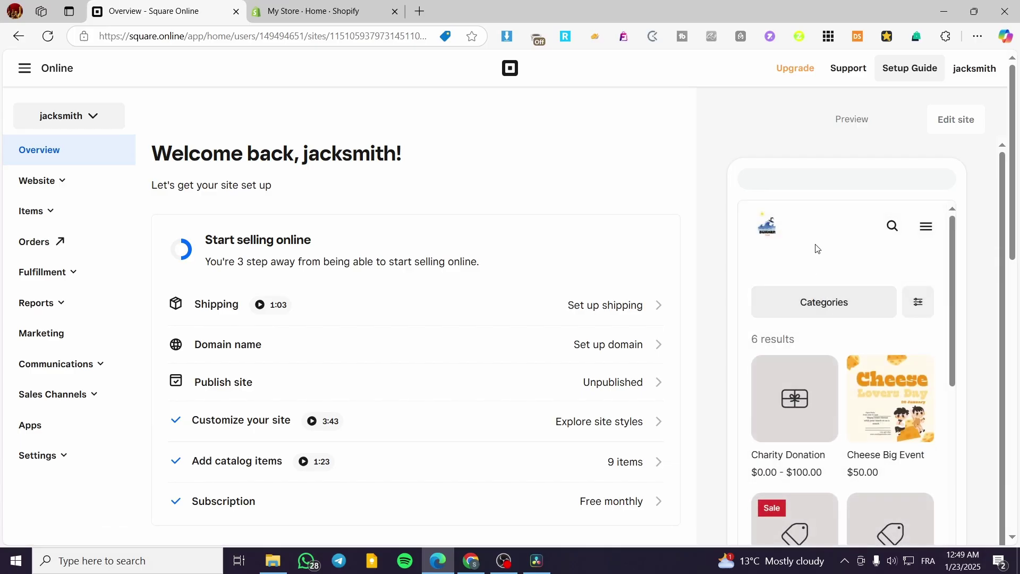
{"action": "left_click", "coordinate": [767, 222]}
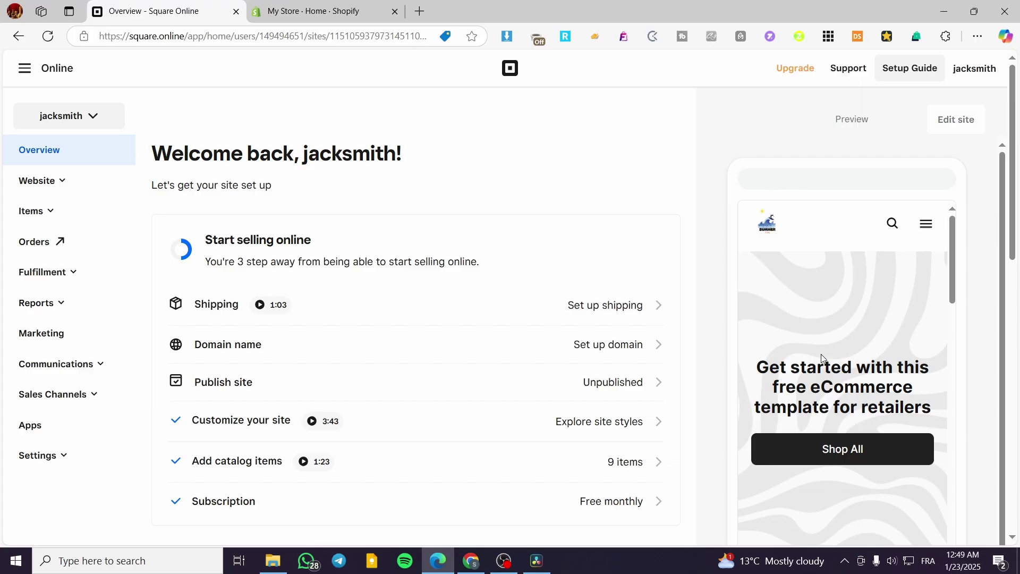
{"action": "scroll", "coordinate": [818, 309], "scroll_direction": "down", "scroll_amount": 5}
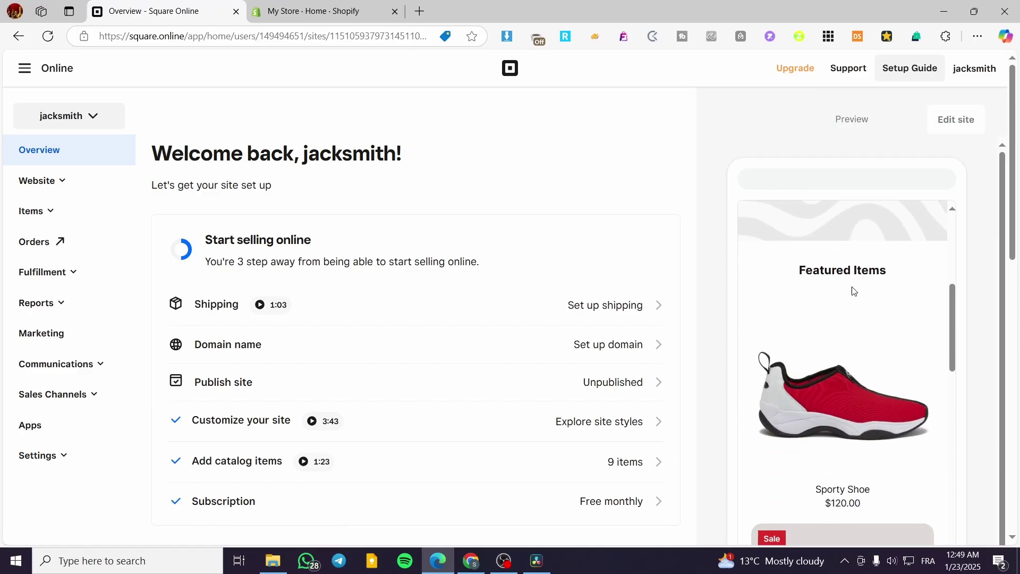
{"action": "scroll", "coordinate": [867, 287], "scroll_direction": "down", "scroll_amount": 3}
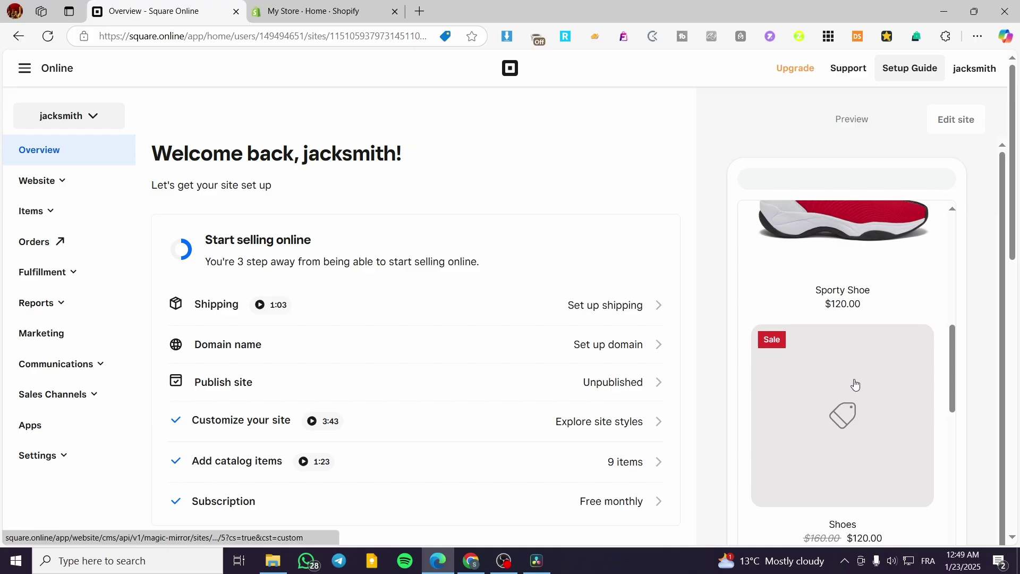
{"action": "scroll", "coordinate": [858, 386], "scroll_direction": "up", "scroll_amount": 4}
{"action": "left_click", "coordinate": [861, 321]}
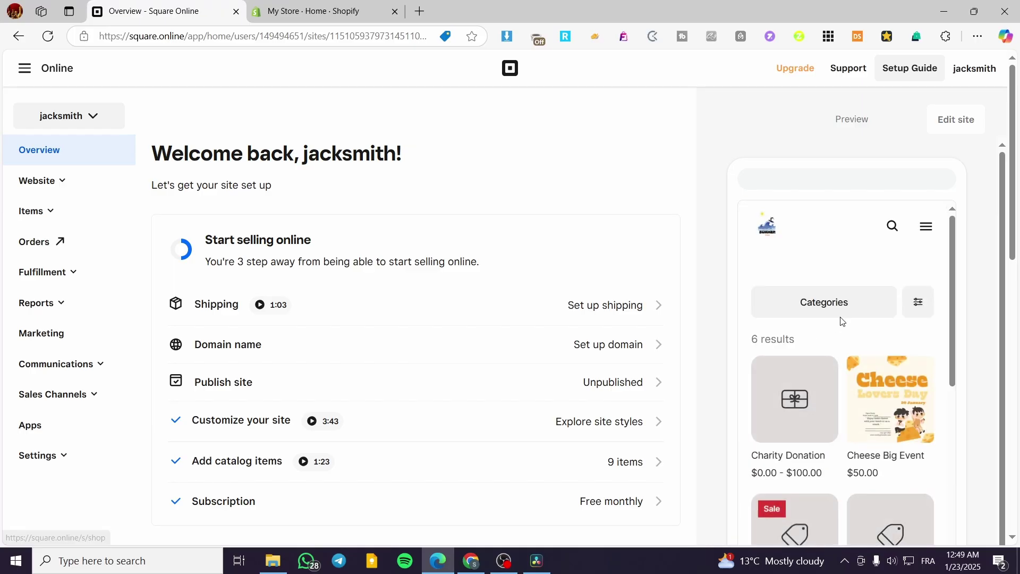
{"action": "scroll", "coordinate": [864, 351], "scroll_direction": "down", "scroll_amount": 1}
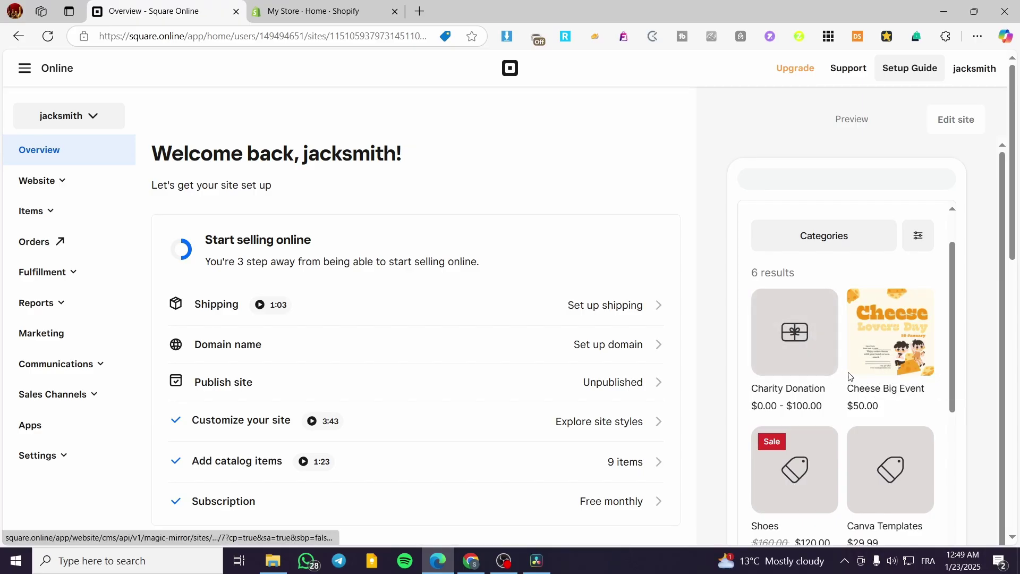
Step: Check the Item library's row options and Actions menu, then open the clothes item
{"action": "left_click", "coordinate": [38, 214]}
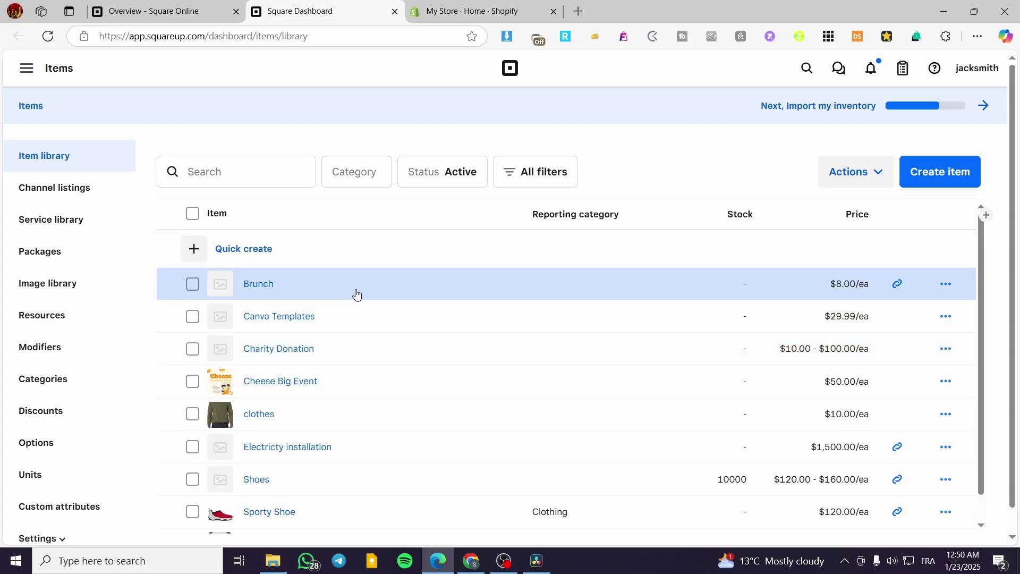
{"action": "left_click", "coordinate": [945, 284]}
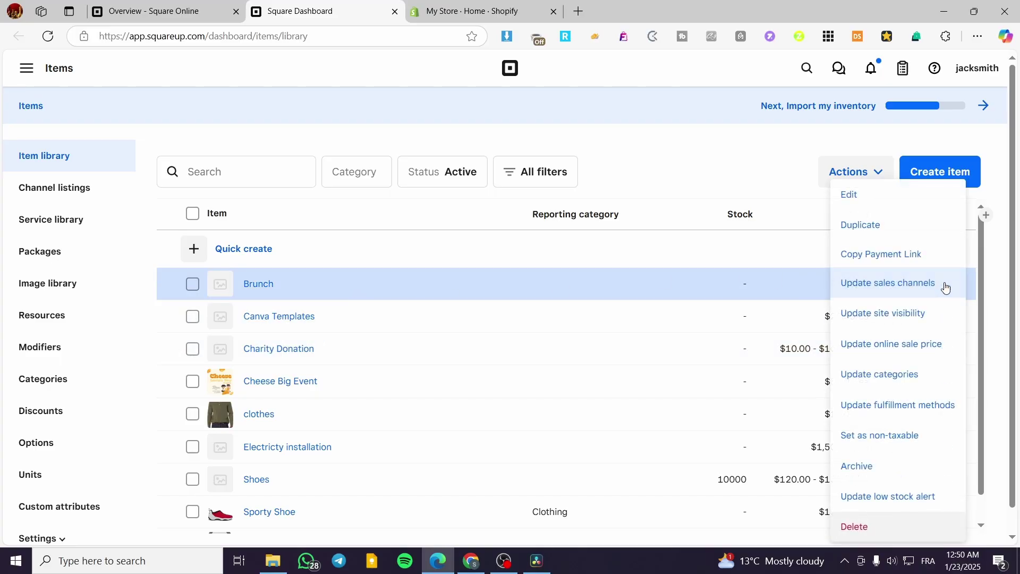
{"action": "left_click", "coordinate": [979, 282]}
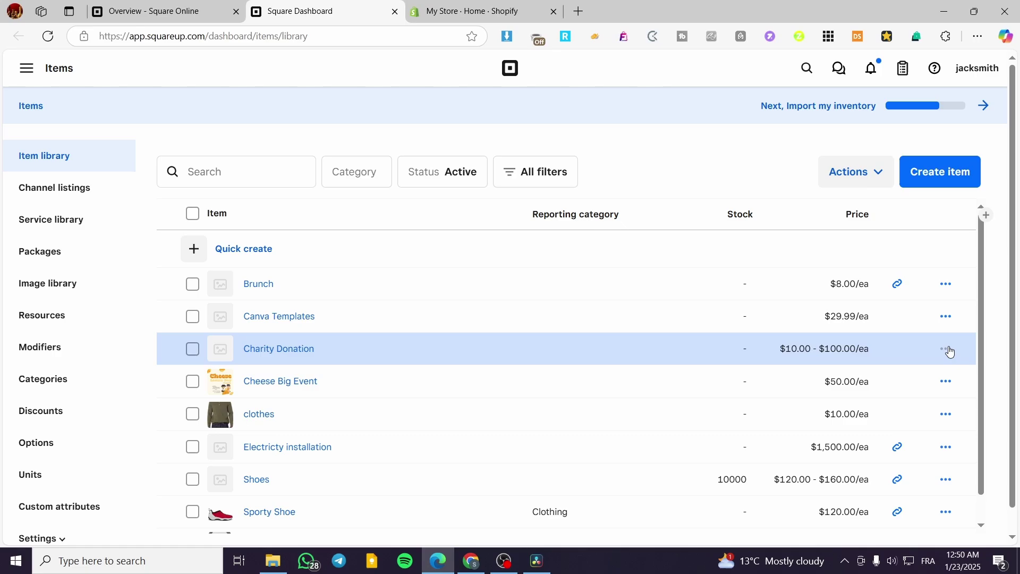
{"action": "left_click", "coordinate": [949, 354]}
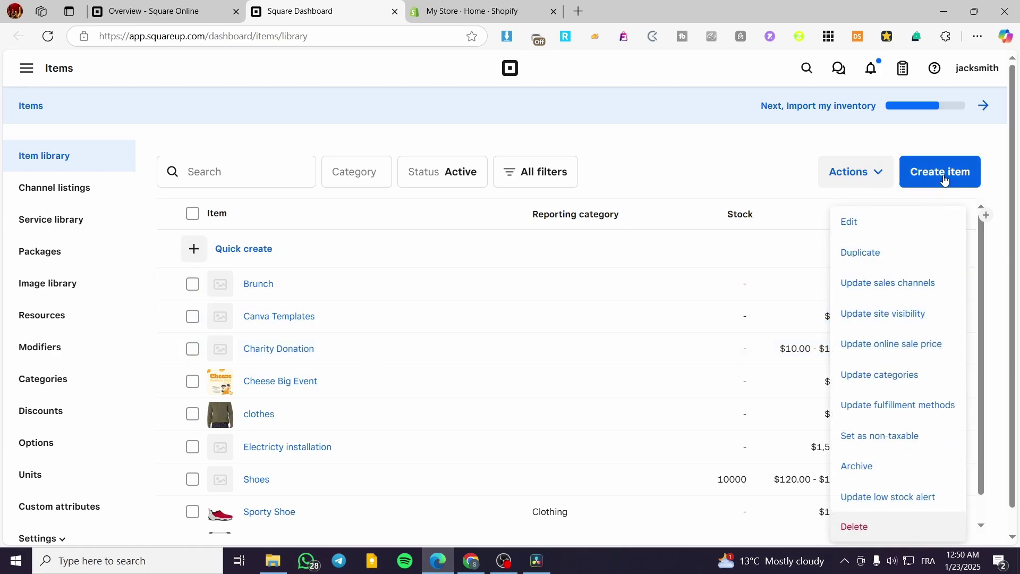
{"action": "left_click", "coordinate": [877, 177]}
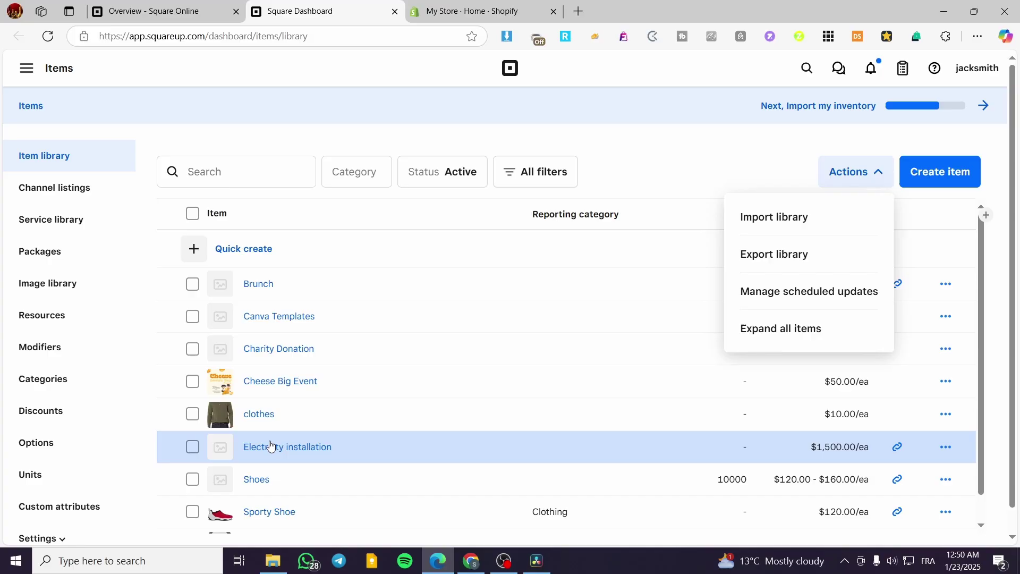
{"action": "left_click", "coordinate": [271, 422]}
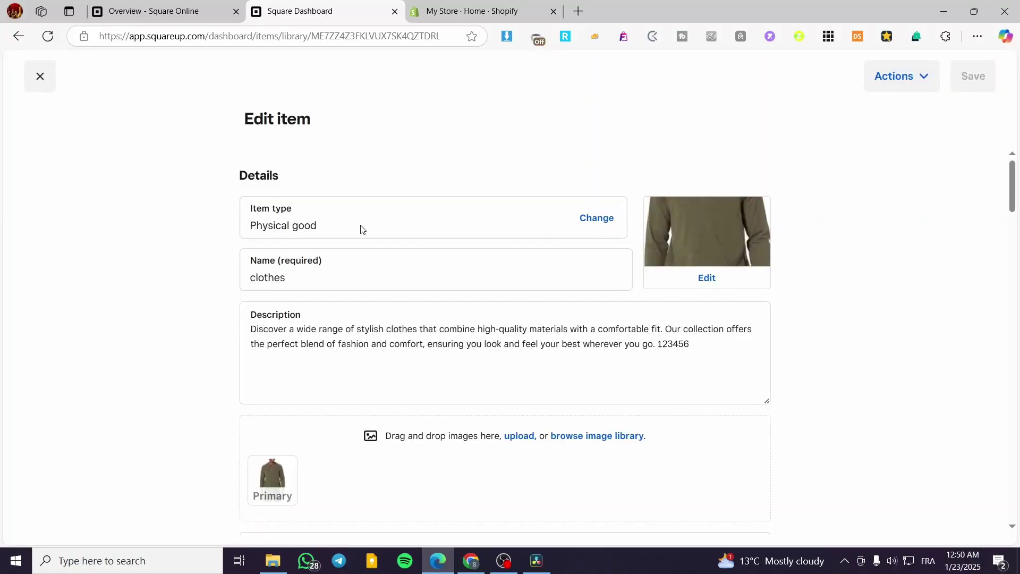
Step: Leave the clothes item editor and return to the Item library
{"action": "left_click_drag", "start_coordinate": [360, 229], "coordinate": [225, 230]}
{"action": "left_click_drag", "start_coordinate": [291, 277], "coordinate": [227, 280]}
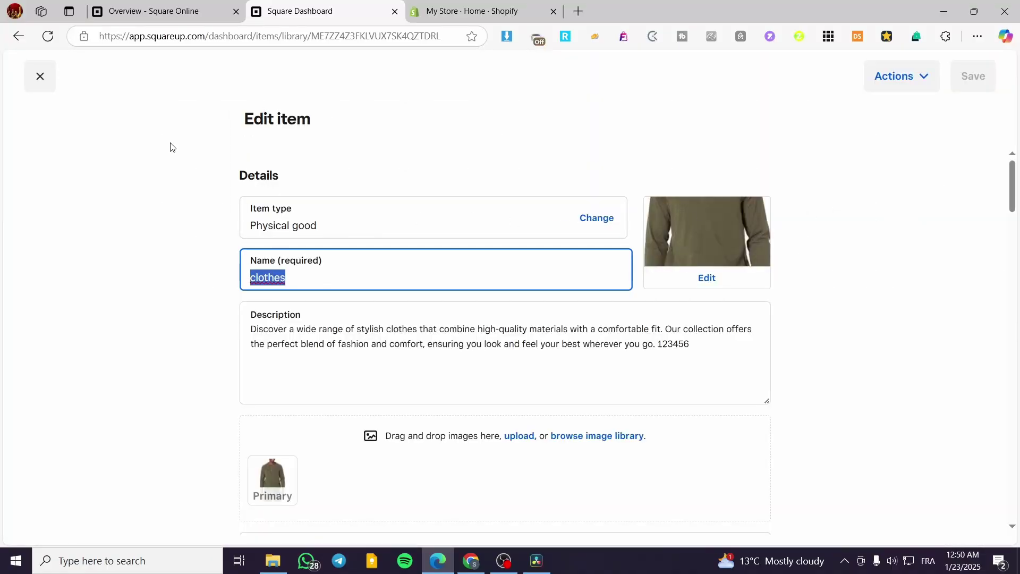
{"action": "left_click", "coordinate": [40, 76]}
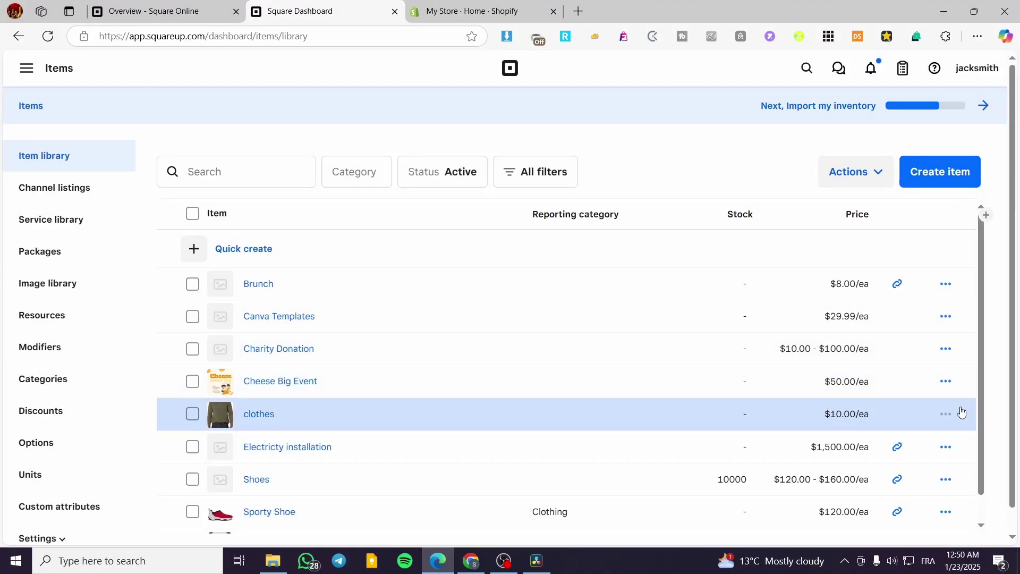
{"action": "left_click", "coordinate": [947, 414]}
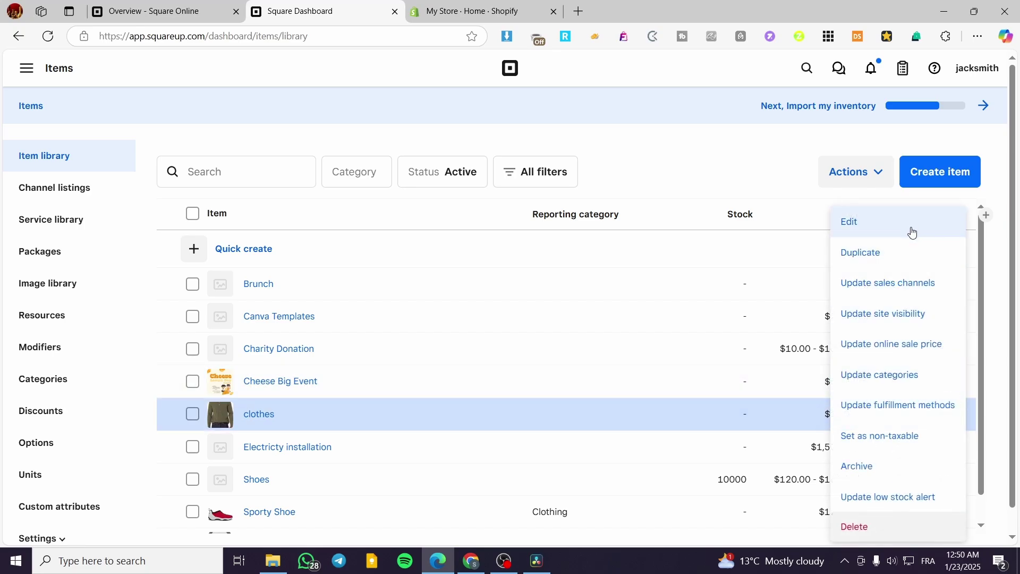
Step: Start a new item named 'clothes' with the description 'clothes'
{"action": "left_click", "coordinate": [937, 172]}
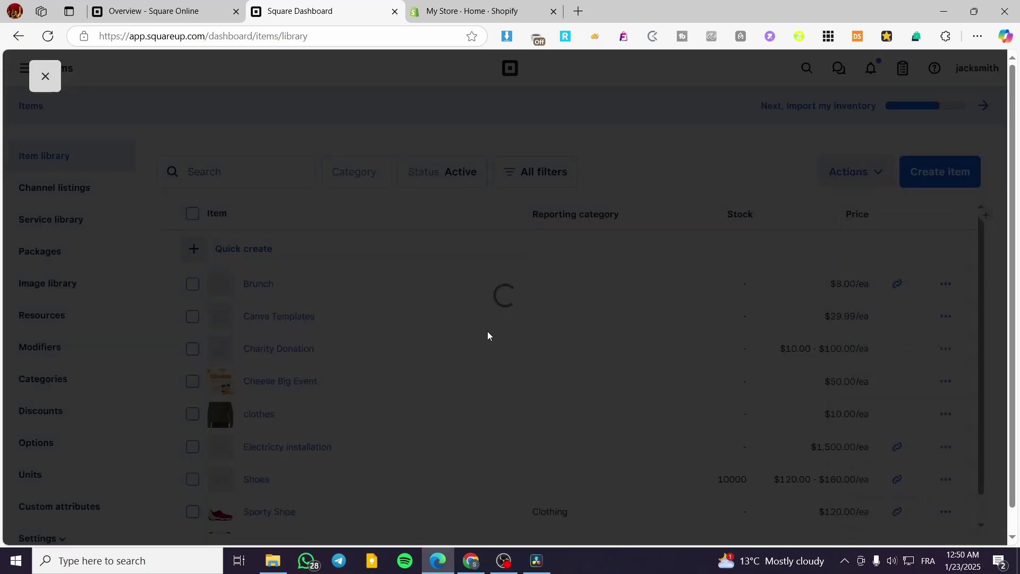
{"action": "left_click", "coordinate": [314, 271]}
{"action": "type", "text": "clothes"}
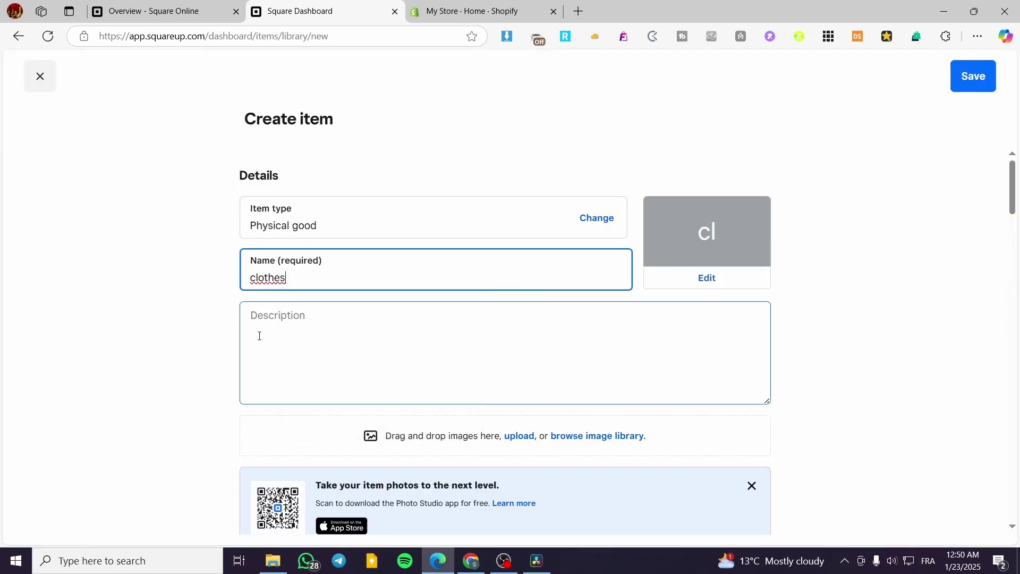
{"action": "left_click", "coordinate": [259, 336]}
{"action": "type", "text": "clothes"}
Step: Price the new item at $120.00 and save it
{"action": "scroll", "coordinate": [319, 404], "scroll_direction": "down", "scroll_amount": 6}
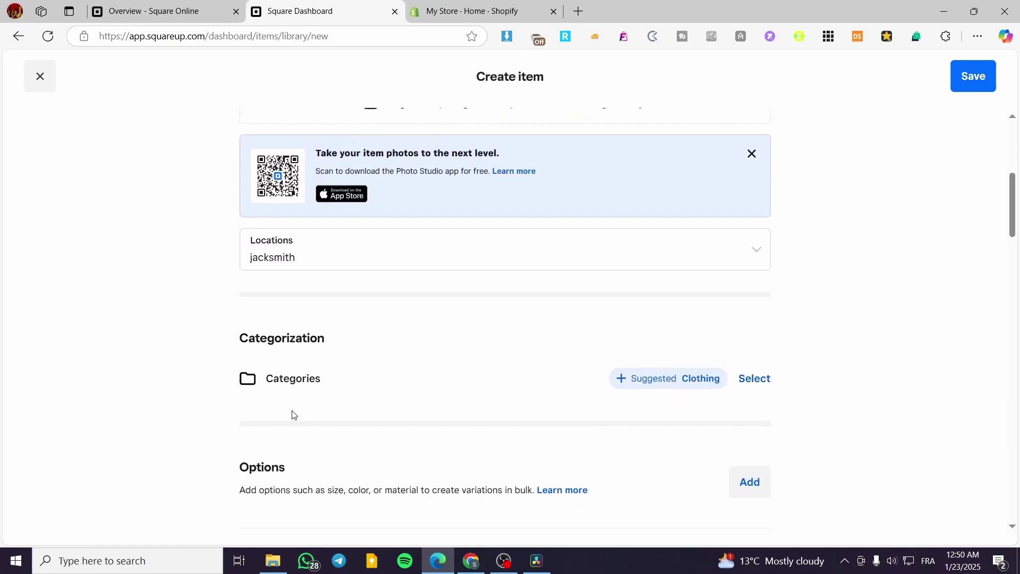
{"action": "scroll", "coordinate": [292, 414], "scroll_direction": "down", "scroll_amount": 6}
{"action": "left_click", "coordinate": [553, 476]}
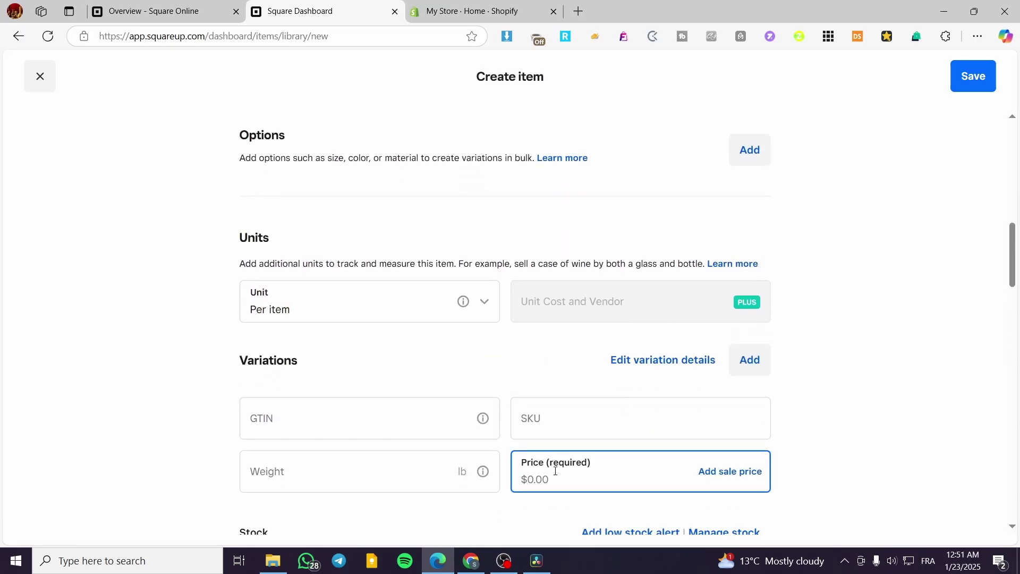
{"action": "type", "text": "120"}
{"action": "key", "text": "Return"}
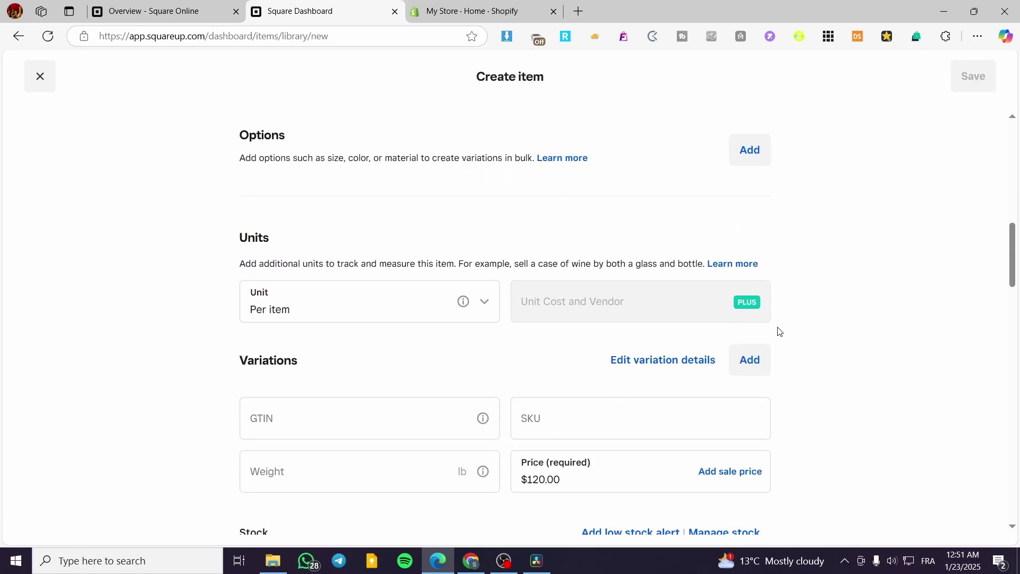
{"action": "left_click", "coordinate": [455, 453]}
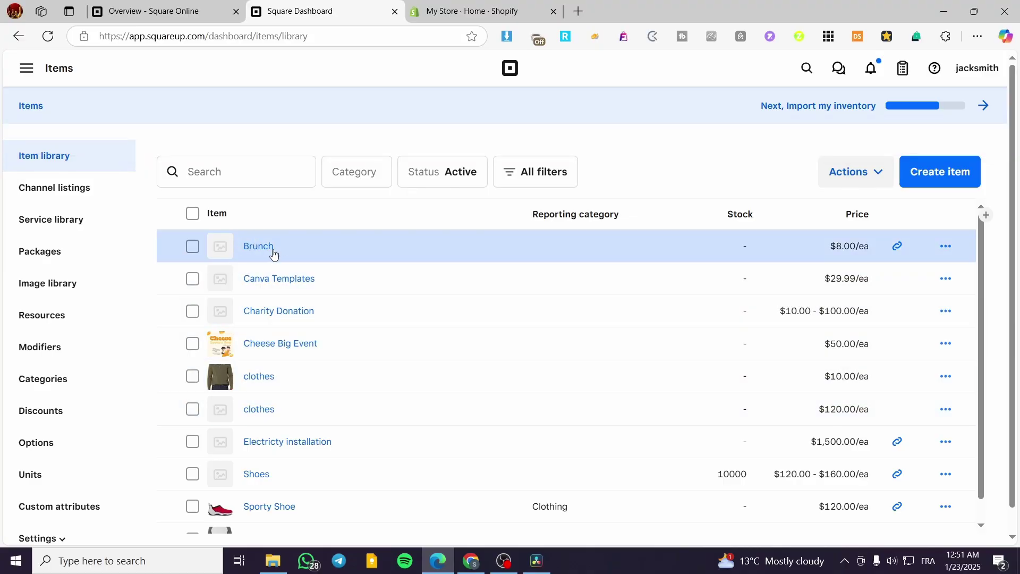
Step: Glance at the Square Online tab, then open the original $10.00 clothes item
{"action": "left_click", "coordinate": [151, 4]}
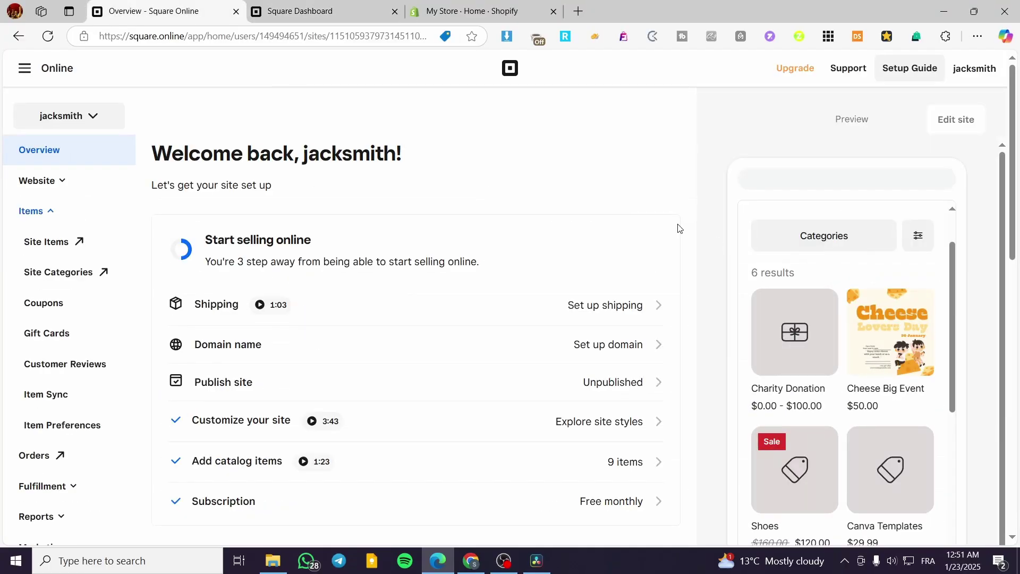
{"action": "left_click", "coordinate": [332, 6]}
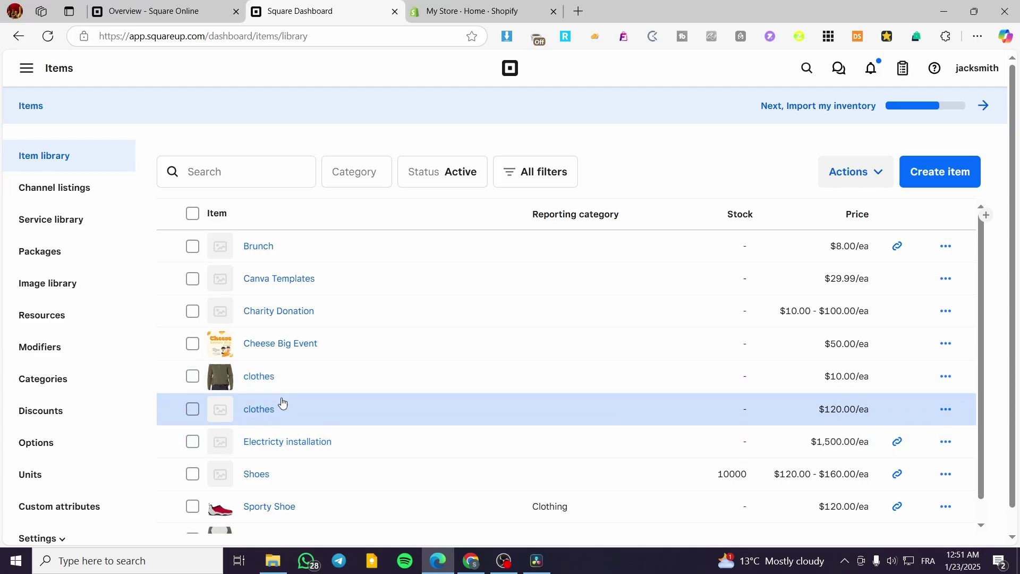
{"action": "left_click", "coordinate": [263, 381]}
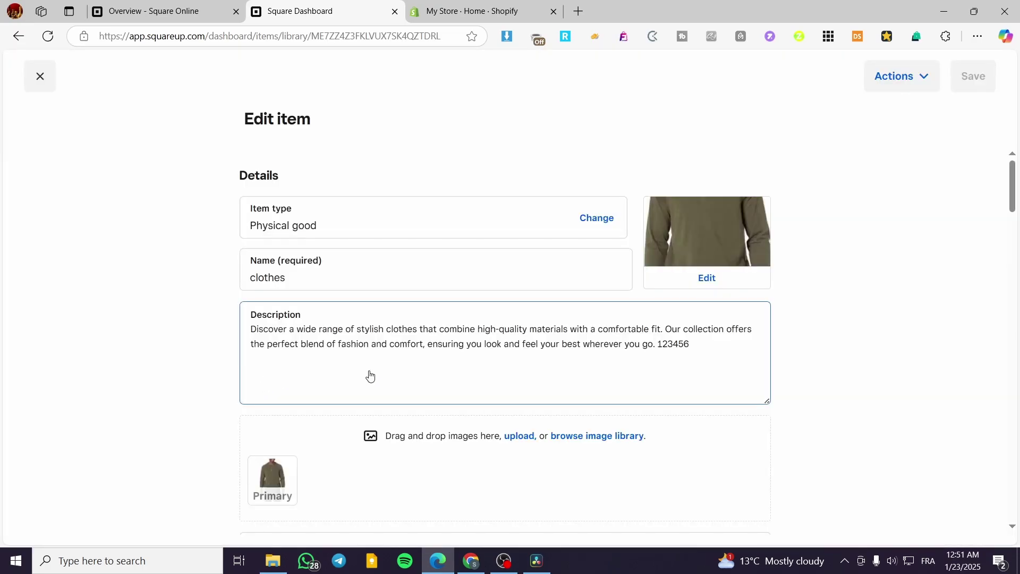
Step: Delete the trailing 123456 from the description and rename the item 'Clothes'
{"action": "left_click_drag", "start_coordinate": [696, 345], "coordinate": [673, 346]}
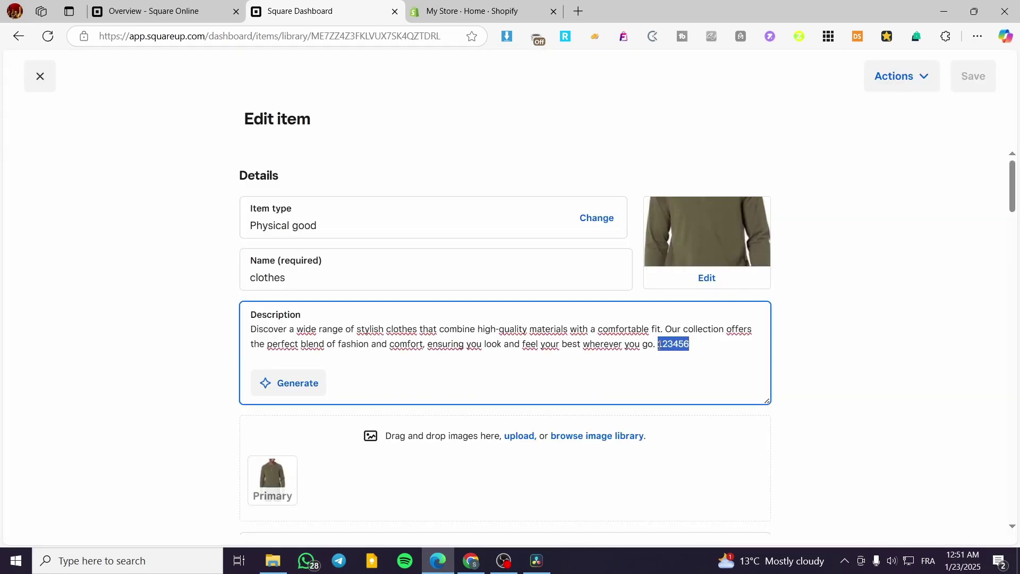
{"action": "key", "text": "BackSpace"}
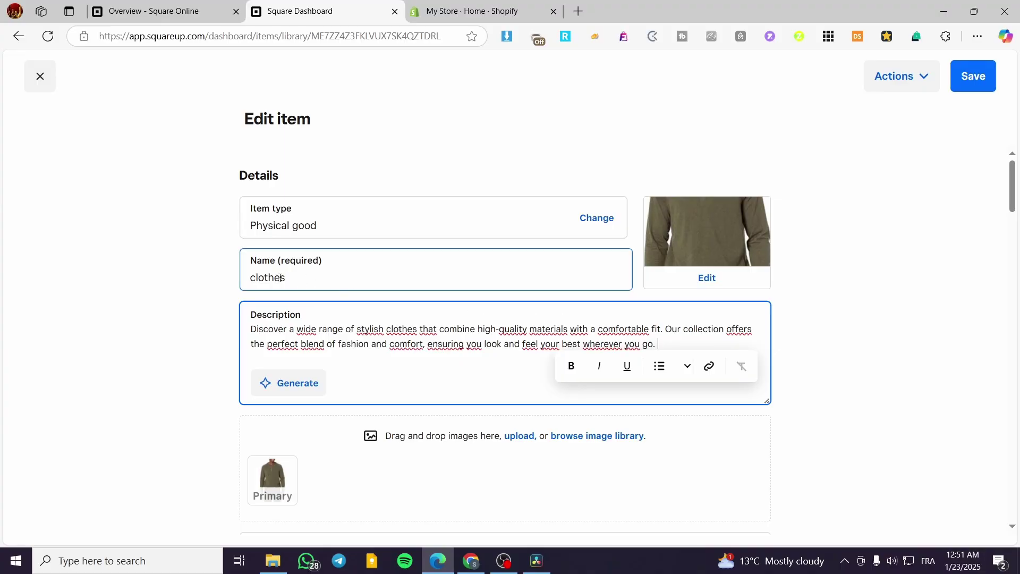
{"action": "left_click_drag", "start_coordinate": [253, 277], "coordinate": [255, 278]}
{"action": "type", "text": "C"}
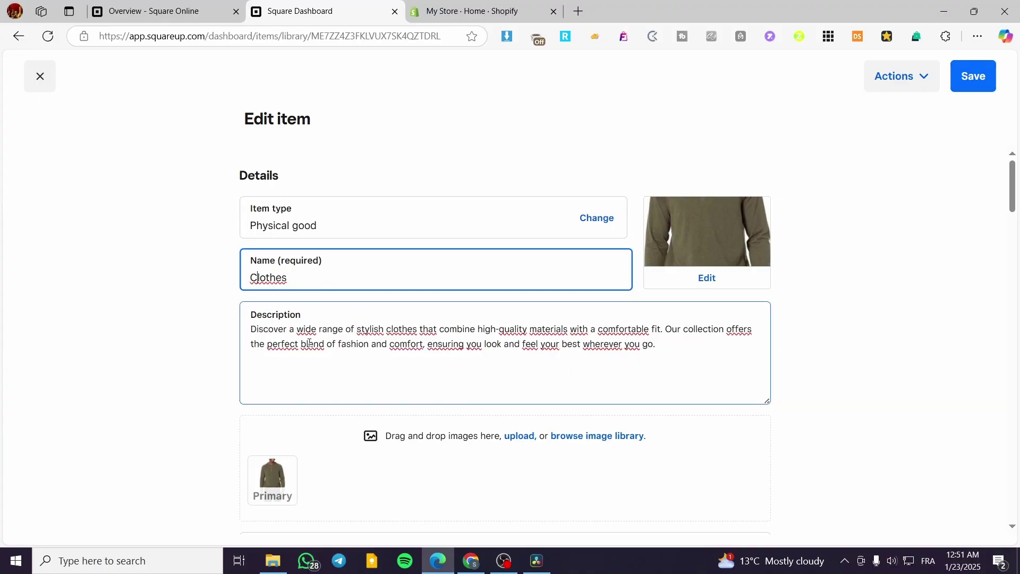
{"action": "left_click", "coordinate": [268, 360]}
Step: Save the edited Clothes item
{"action": "scroll", "coordinate": [616, 366], "scroll_direction": "down", "scroll_amount": 3}
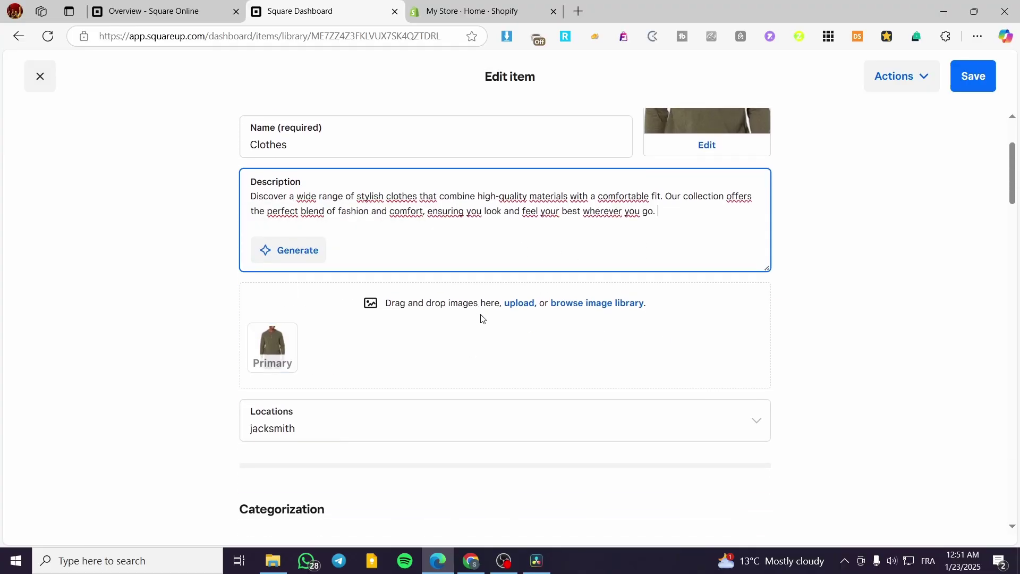
{"action": "scroll", "coordinate": [569, 335], "scroll_direction": "down", "scroll_amount": 7}
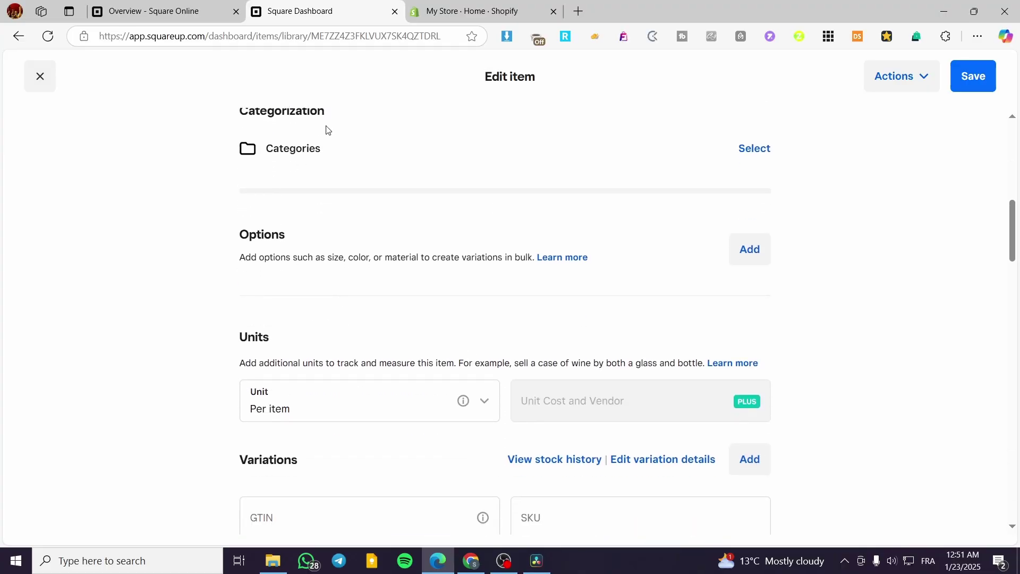
{"action": "scroll", "coordinate": [312, 355], "scroll_direction": "down", "scroll_amount": 6}
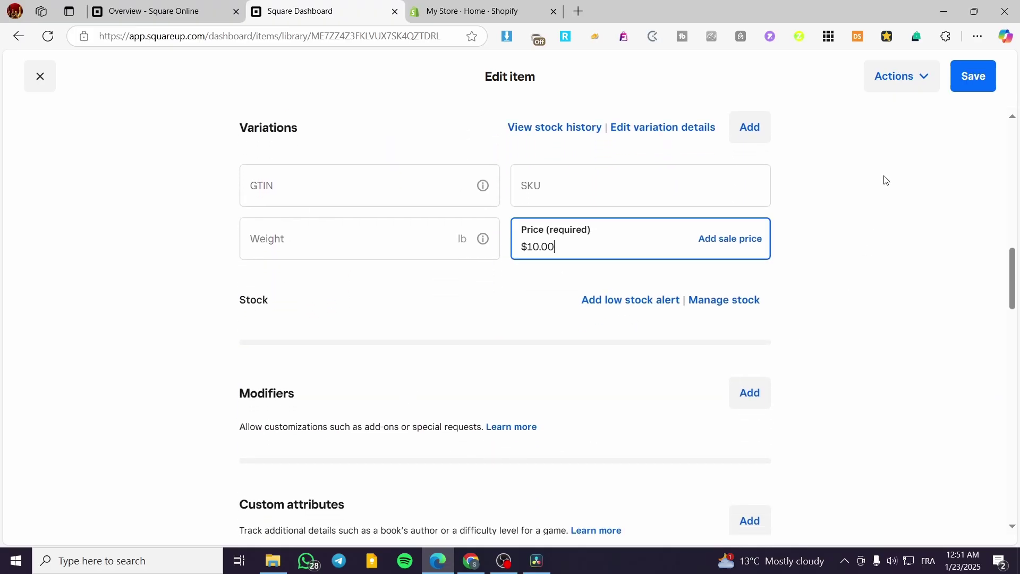
{"action": "left_click", "coordinate": [974, 76]}
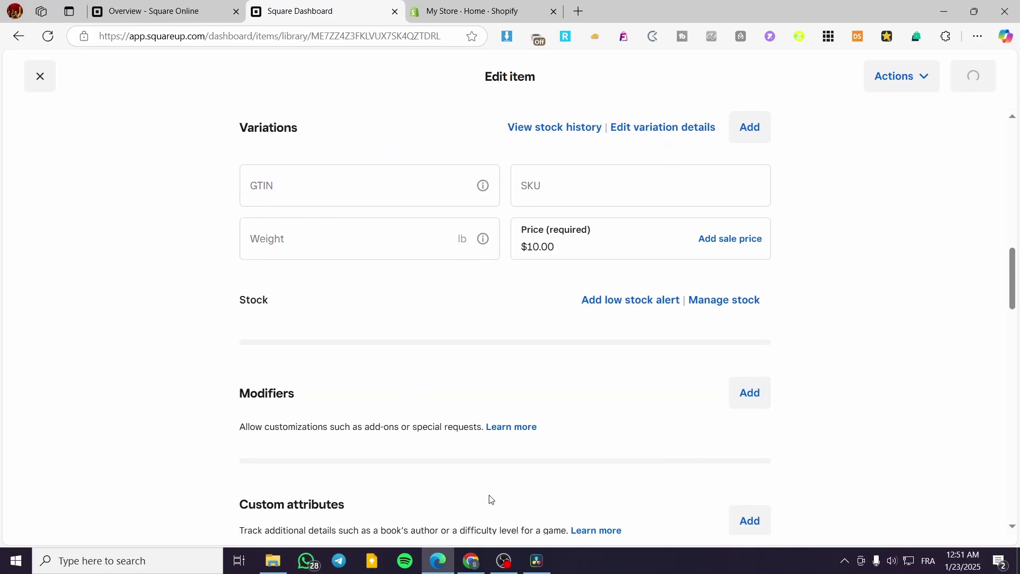